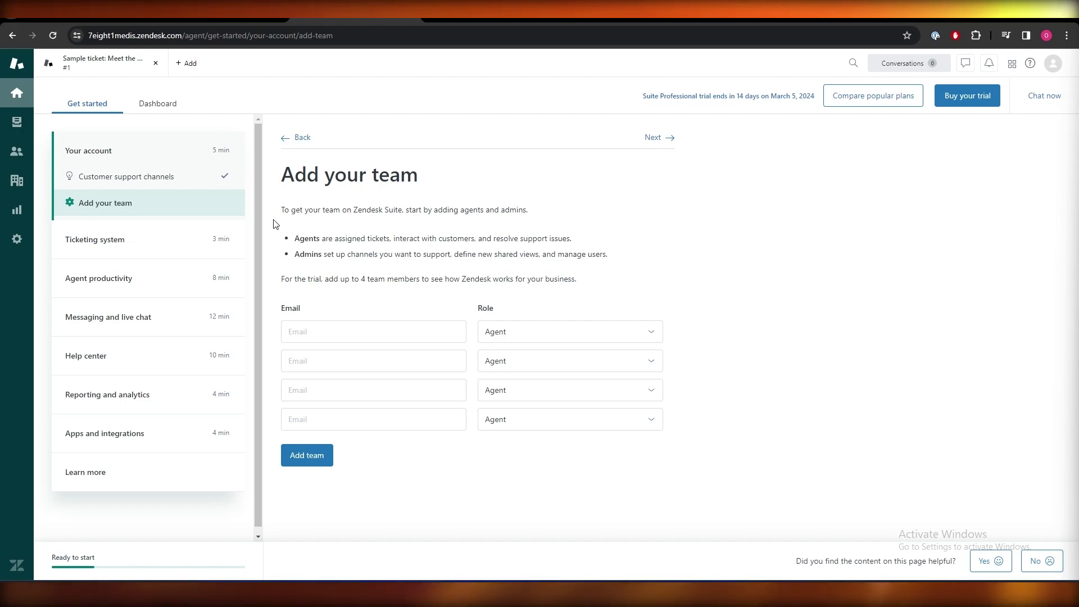
# Step: Switch from the Get started checklist to the Dashboard showing the 13 open sample tickets
pyautogui.click(158, 104)
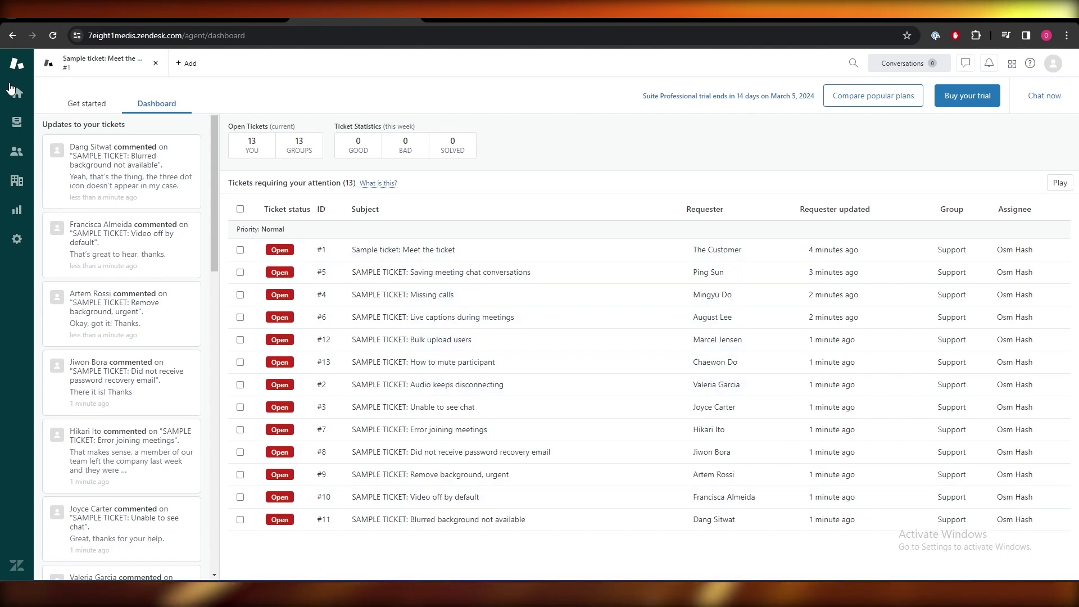
# Step: From the ticket views, open sample ticket #13, 'How to mute participant'
pyautogui.click(16, 125)
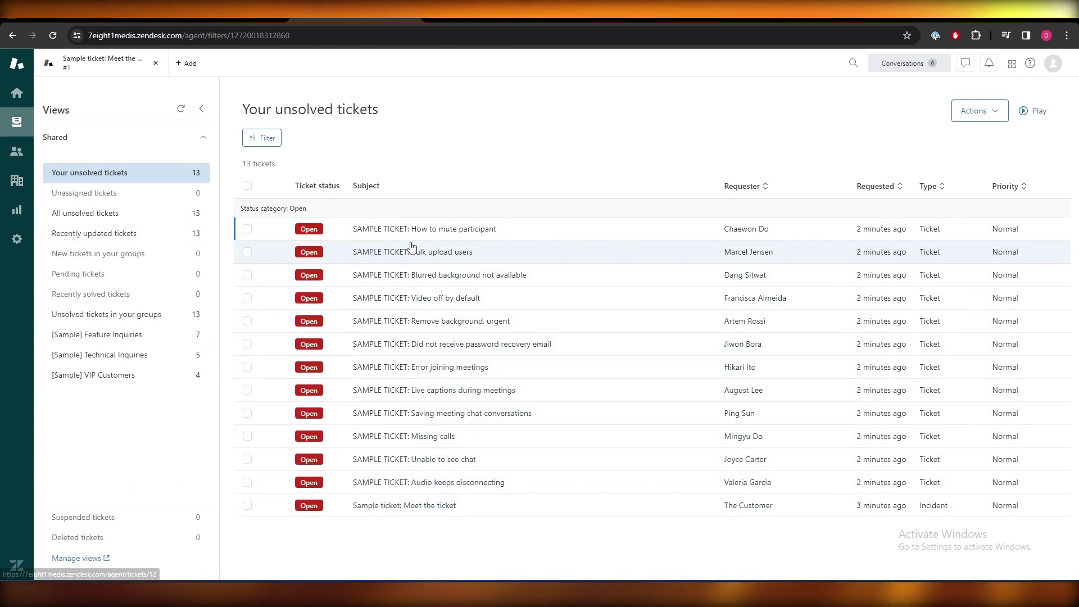
pyautogui.click(443, 230)
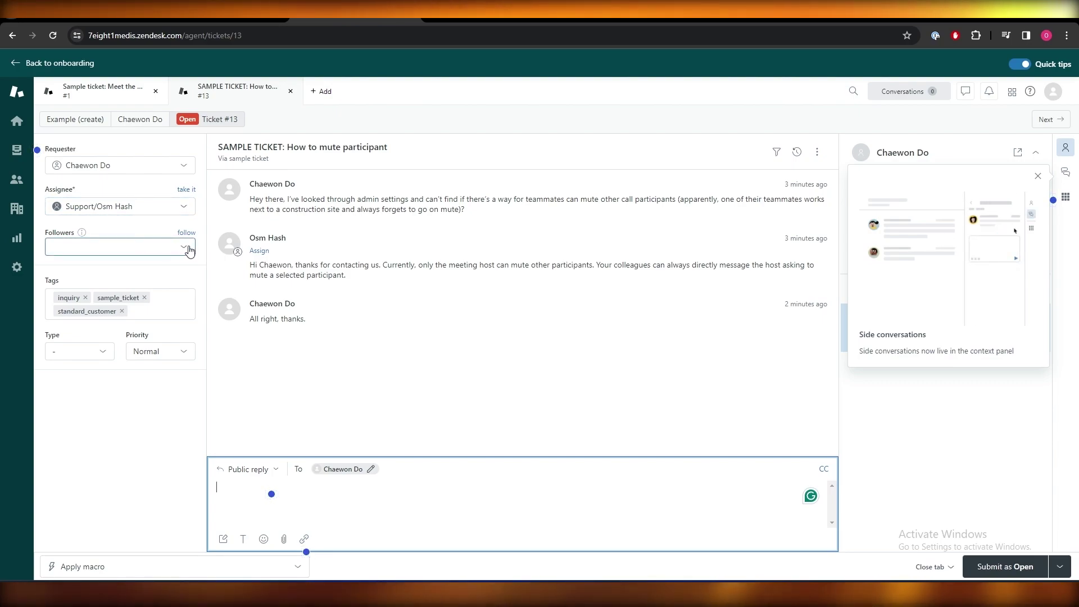
# Step: Check the ticket Type options, then switch the reply to Internal note and back to Public reply
pyautogui.click(77, 354)
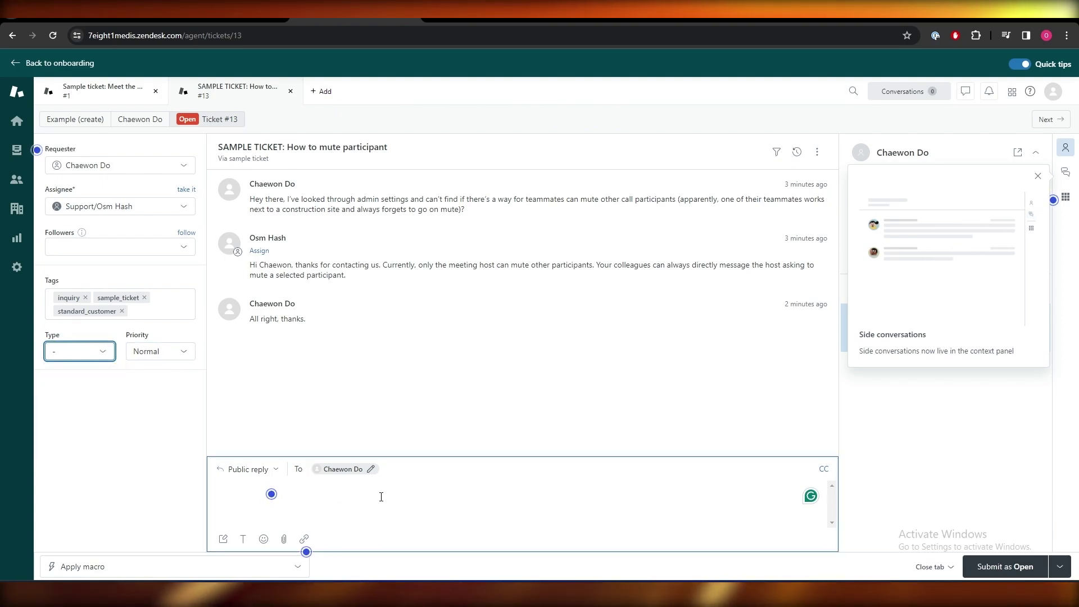
pyautogui.click(295, 505)
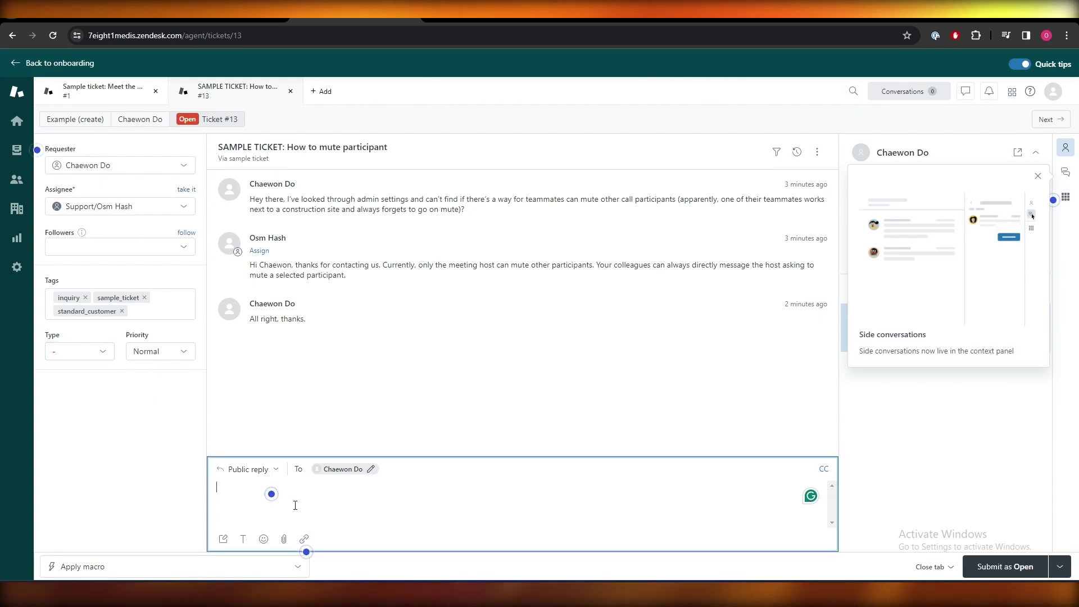
pyautogui.click(275, 472)
pyautogui.click(281, 447)
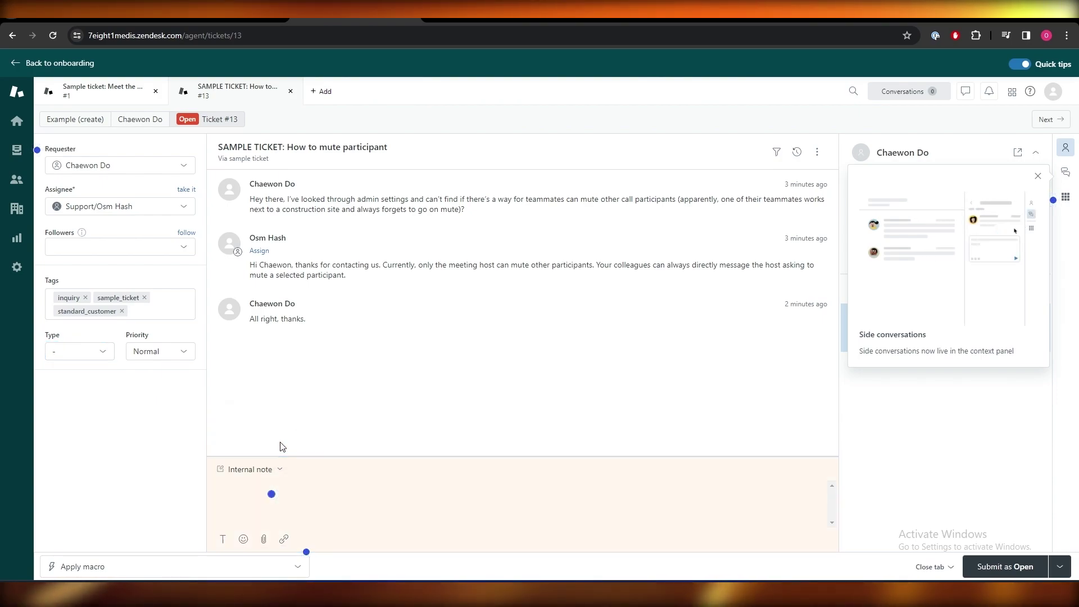
pyautogui.click(274, 472)
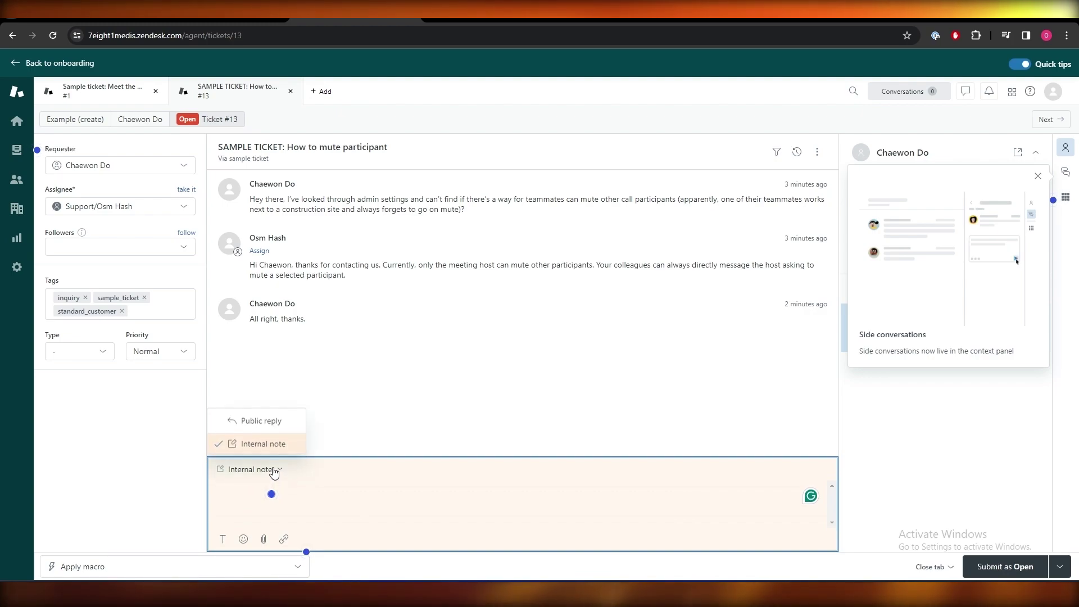
pyautogui.click(289, 421)
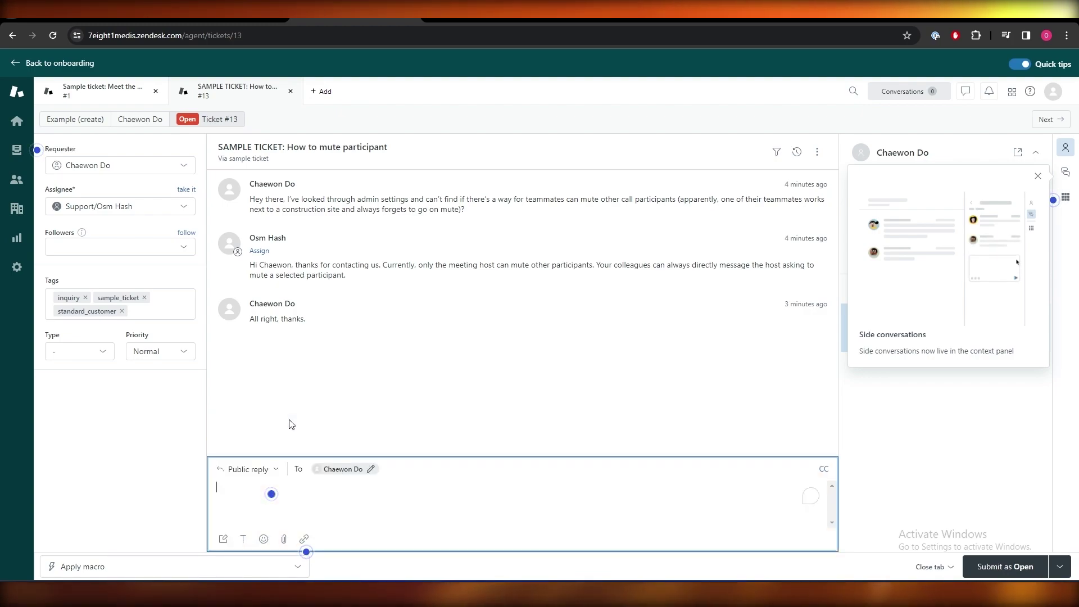
# Step: Browse the Sample macros group without applying one, then dismiss the Side conversations tip
pyautogui.click(201, 567)
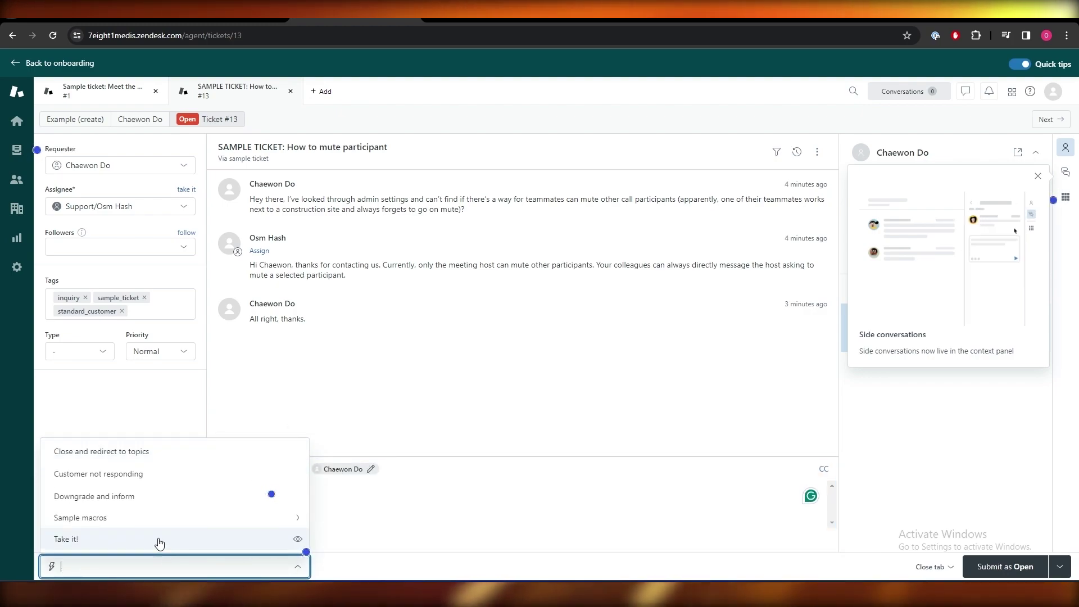
pyautogui.click(294, 524)
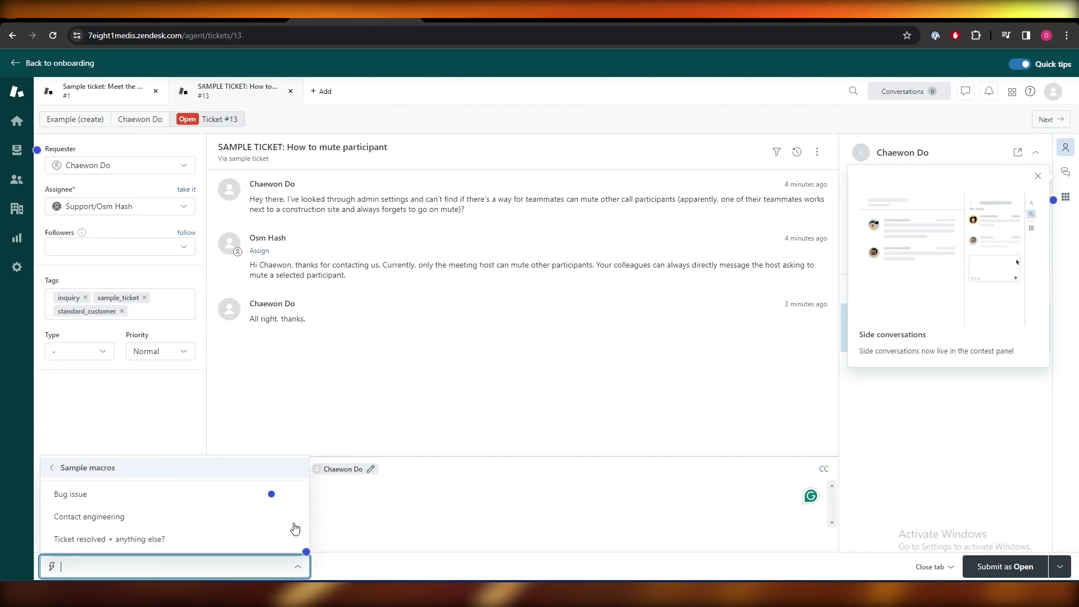
pyautogui.moveTo(70, 494)
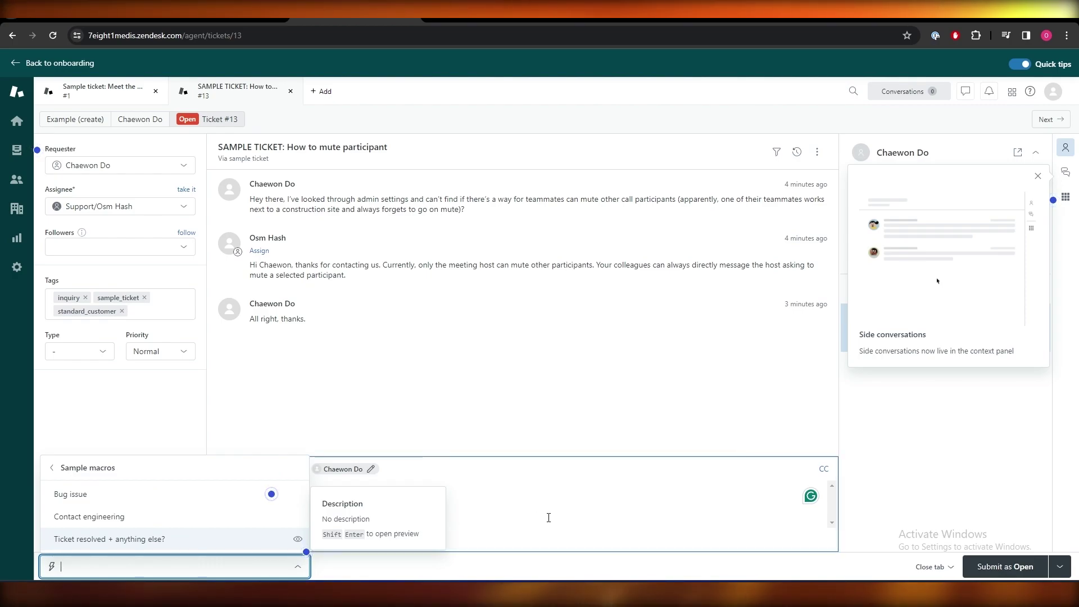
pyautogui.click(545, 517)
pyautogui.click(1038, 176)
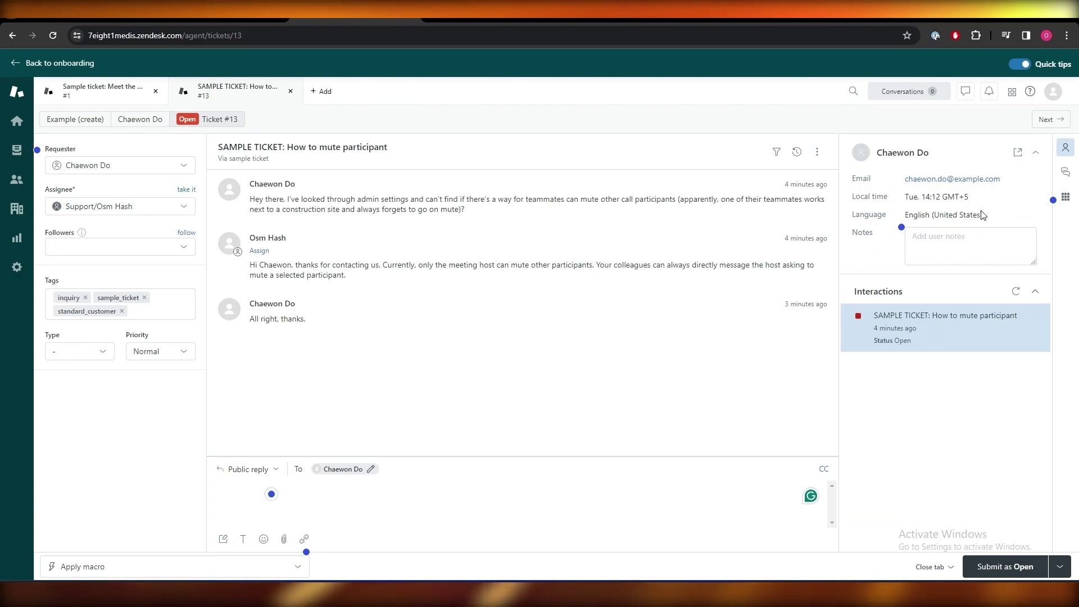
# Step: Check the requester's notes and suggested apps, then collapse the Apps panel to widen the conversation
pyautogui.click(1004, 232)
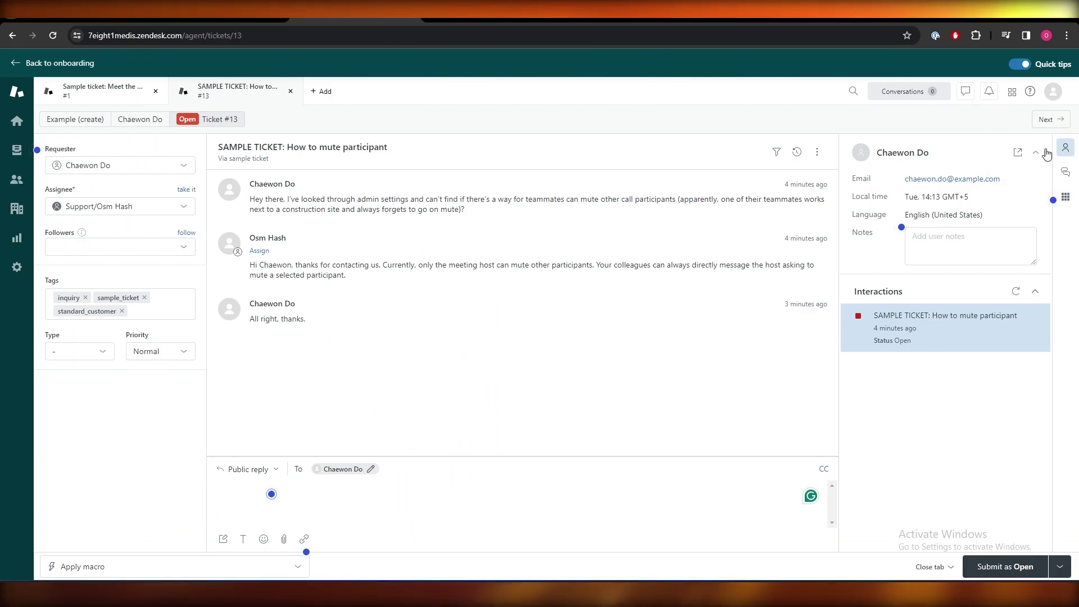
pyautogui.click(1067, 198)
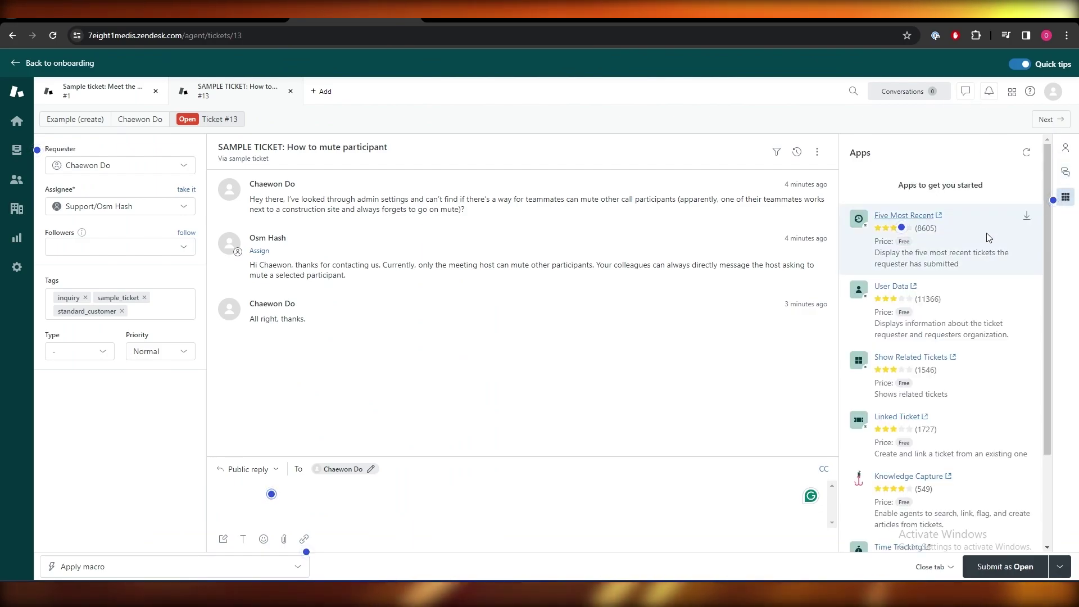
pyautogui.scroll(-3, 982, 253)
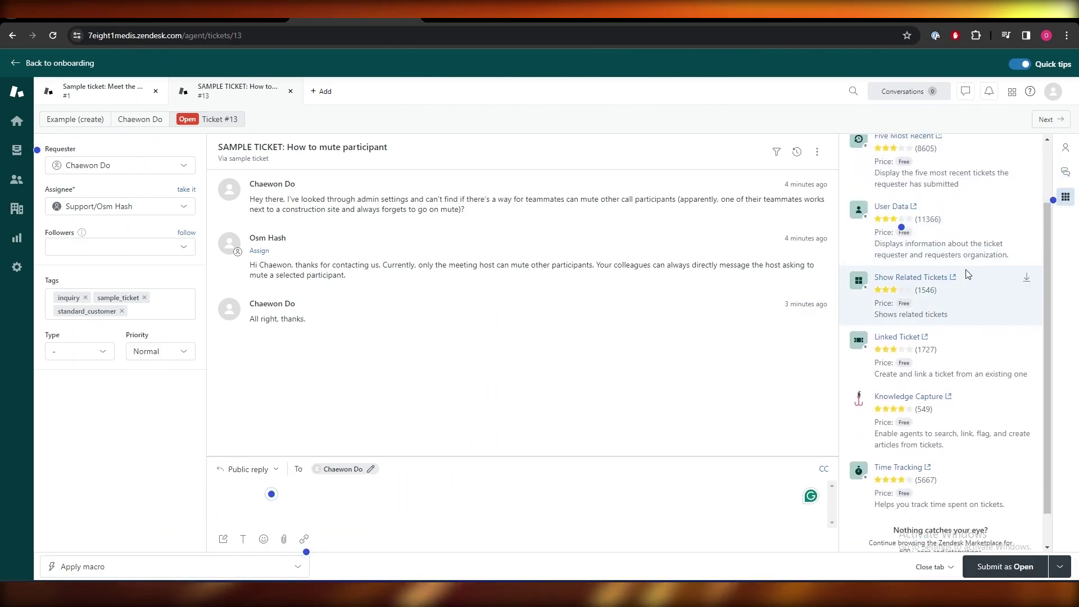
pyautogui.click(1065, 196)
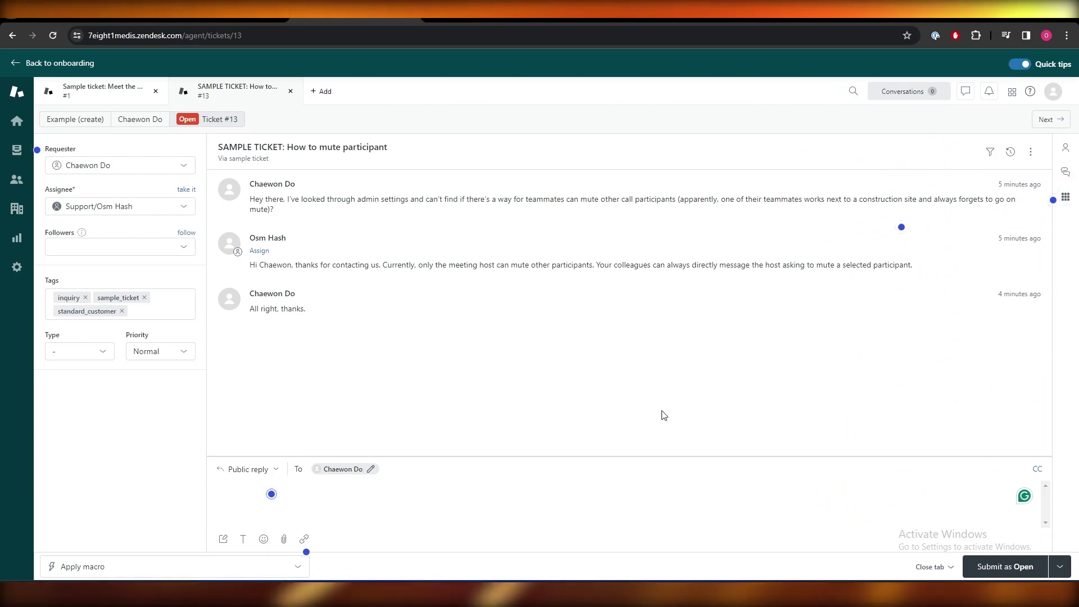
pyautogui.click(460, 469)
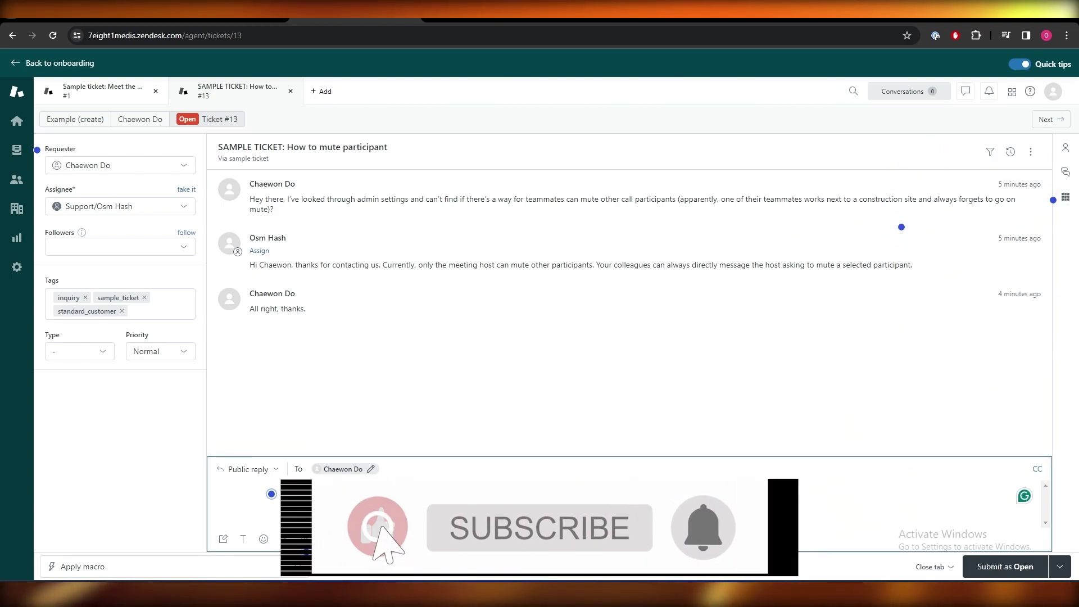
pyautogui.click(713, 328)
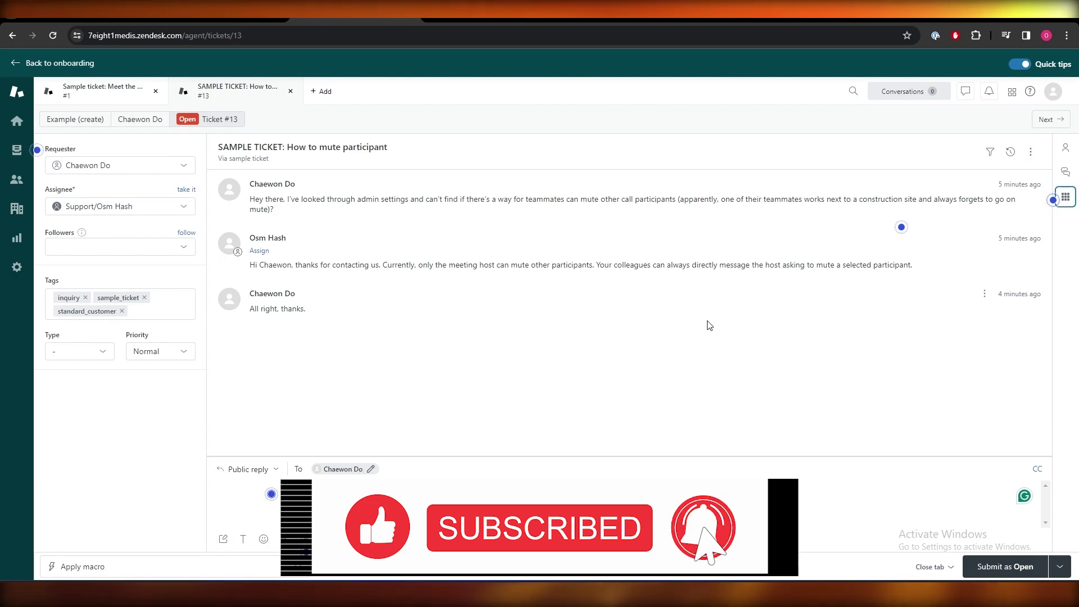